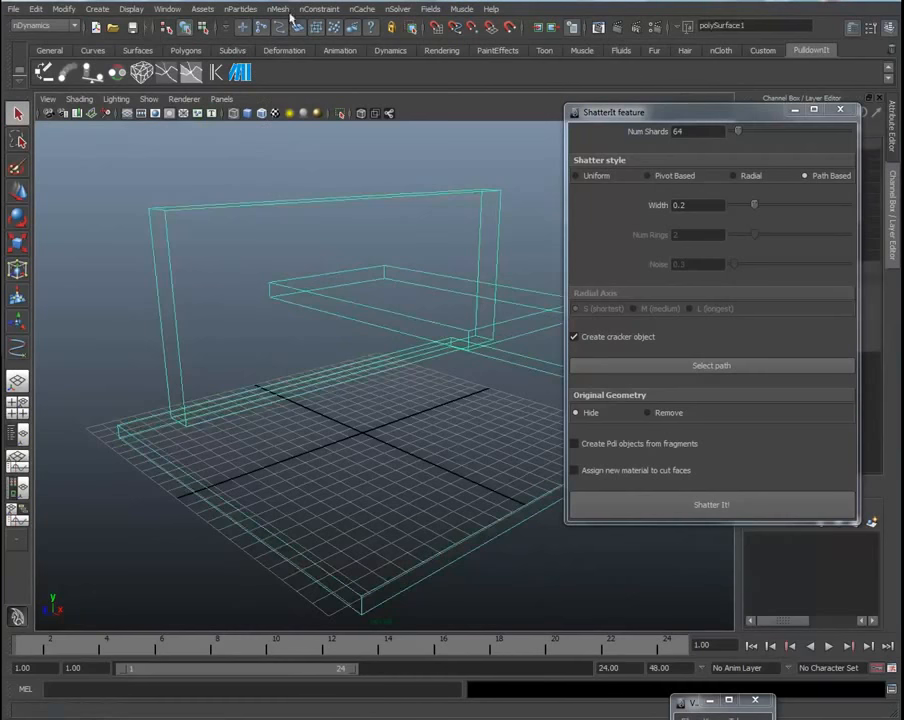
# Step: Make the slab mesh live and draw an EP curve across the floor, up the wall and over the raised slab
pyautogui.click(510, 29)
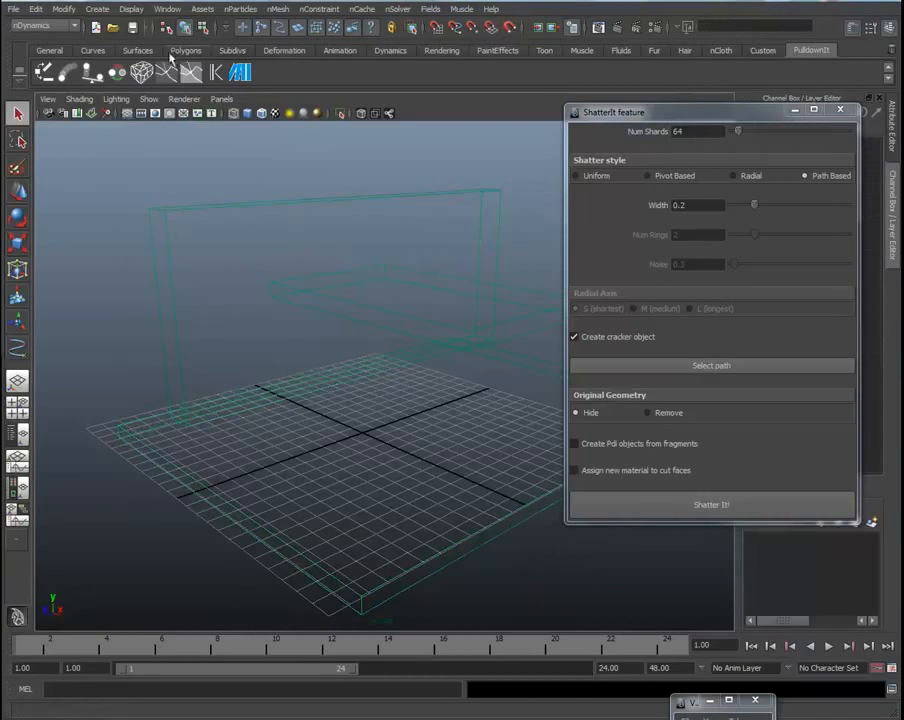
pyautogui.click(97, 9)
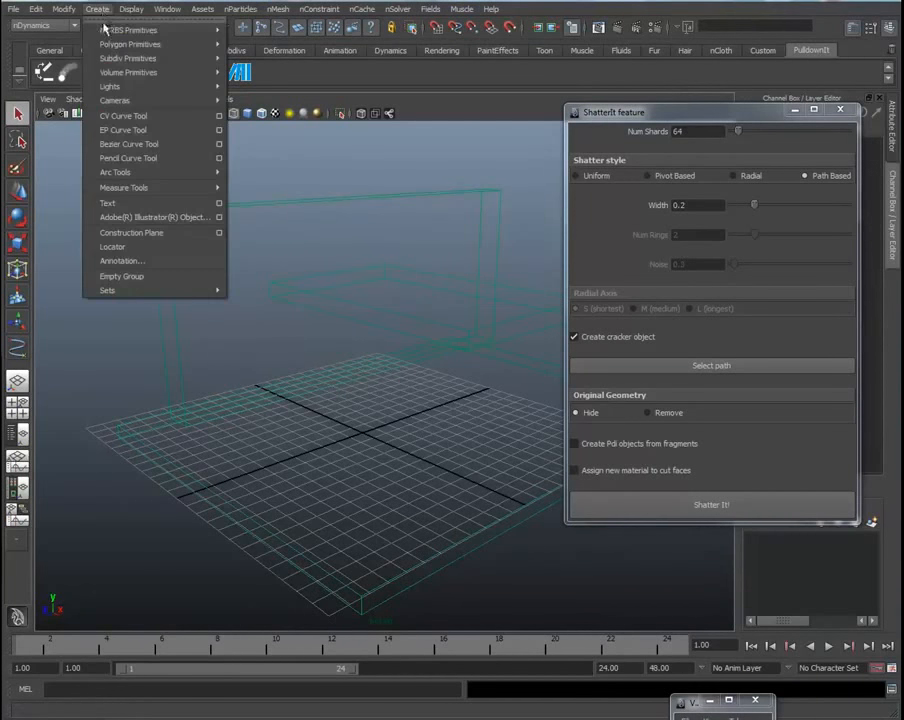
pyautogui.click(122, 131)
pyautogui.keyDown('alt'); pyautogui.moveTo(417, 470); pyautogui.dragTo(373, 494); pyautogui.keyUp('alt')
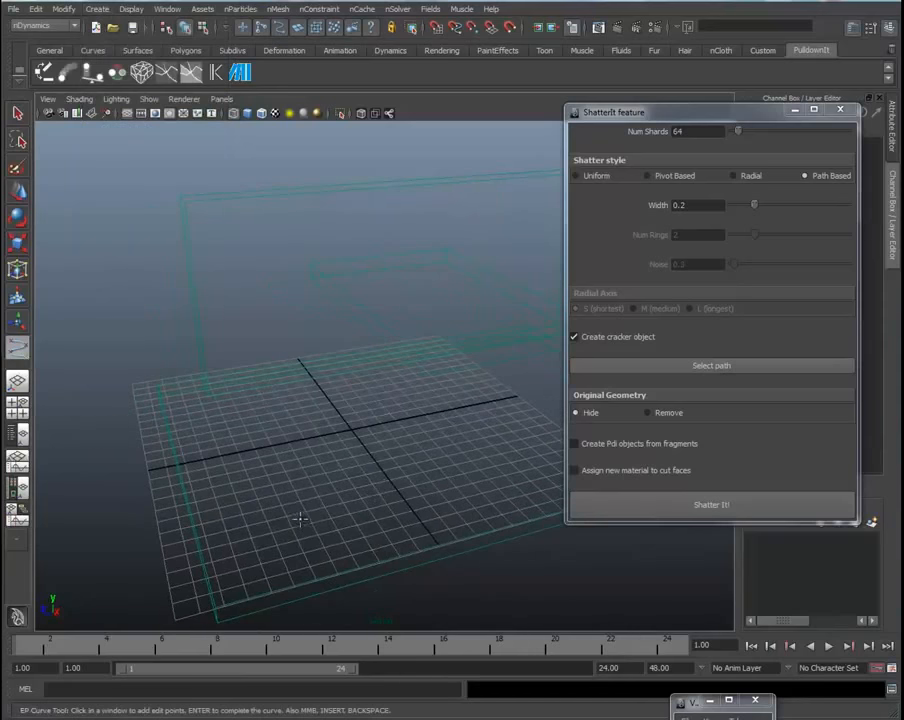
pyautogui.click(253, 559)
pyautogui.click(358, 481)
pyautogui.click(385, 445)
pyautogui.click(321, 396)
pyautogui.click(270, 330)
pyautogui.click(279, 298)
pyautogui.click(276, 251)
pyautogui.click(294, 218)
pyautogui.click(351, 205)
pyautogui.click(383, 225)
pyautogui.click(385, 280)
pyautogui.click(486, 306)
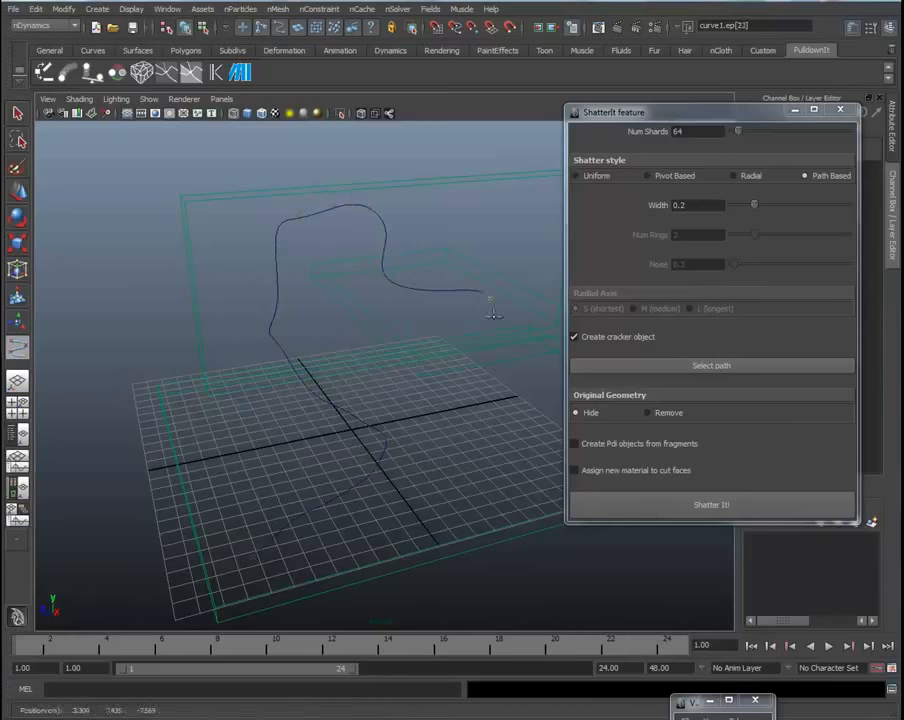
pyautogui.click(481, 350)
pyautogui.keyDown('alt'); pyautogui.moveTo(513, 425); pyautogui.dragTo(430, 420); pyautogui.keyUp('alt')
pyautogui.press('Return')
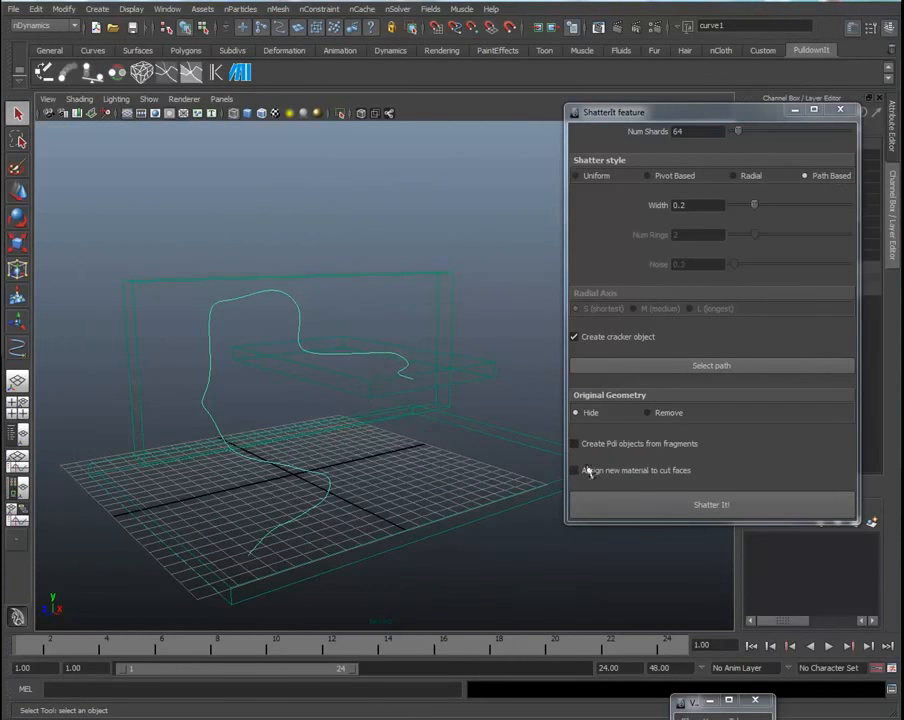
# Step: Set the number of shards to 1000 and assign the drawn curve as the shatter path
pyautogui.doubleClick(677, 131)
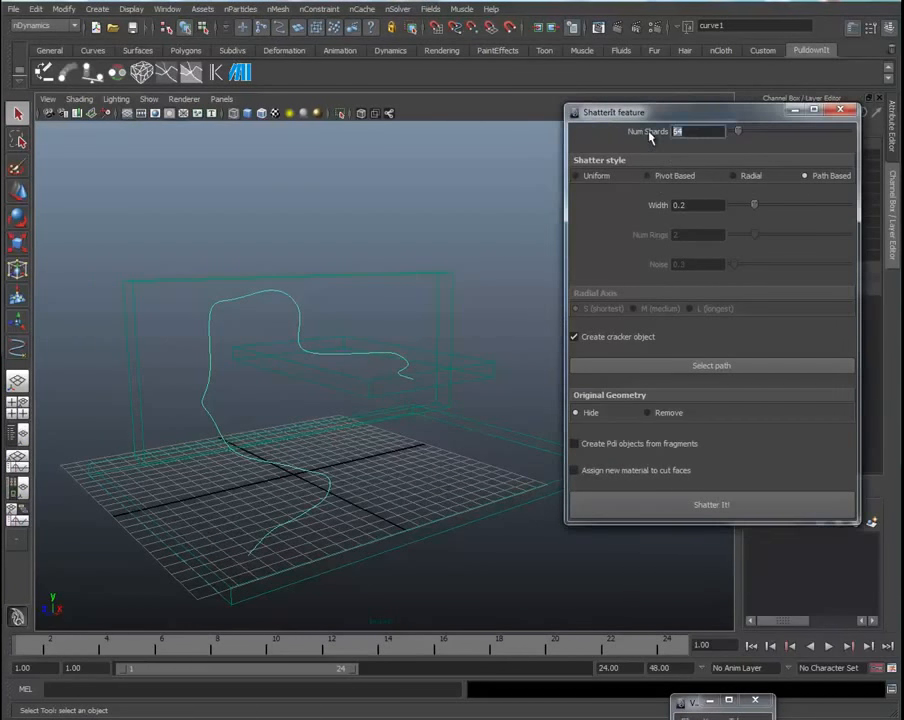
pyautogui.write('1000')
pyautogui.press('Return')
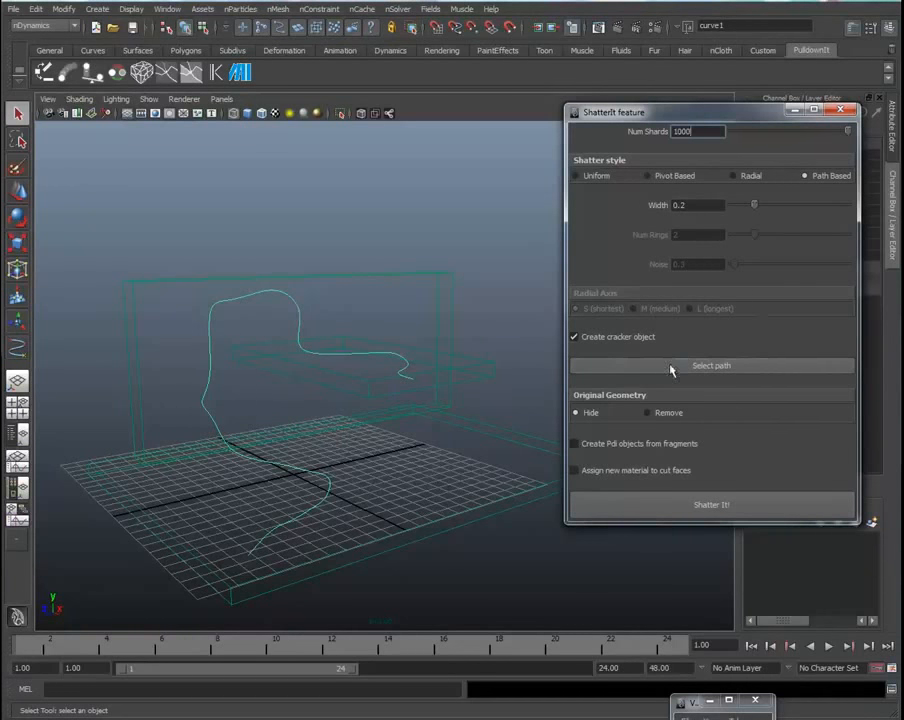
pyautogui.click(697, 367)
# Step: Release the live mesh and shatter it along the path without creating a cracker object
pyautogui.click(510, 29)
pyautogui.moveTo(367, 265); pyautogui.dragTo(397, 298)
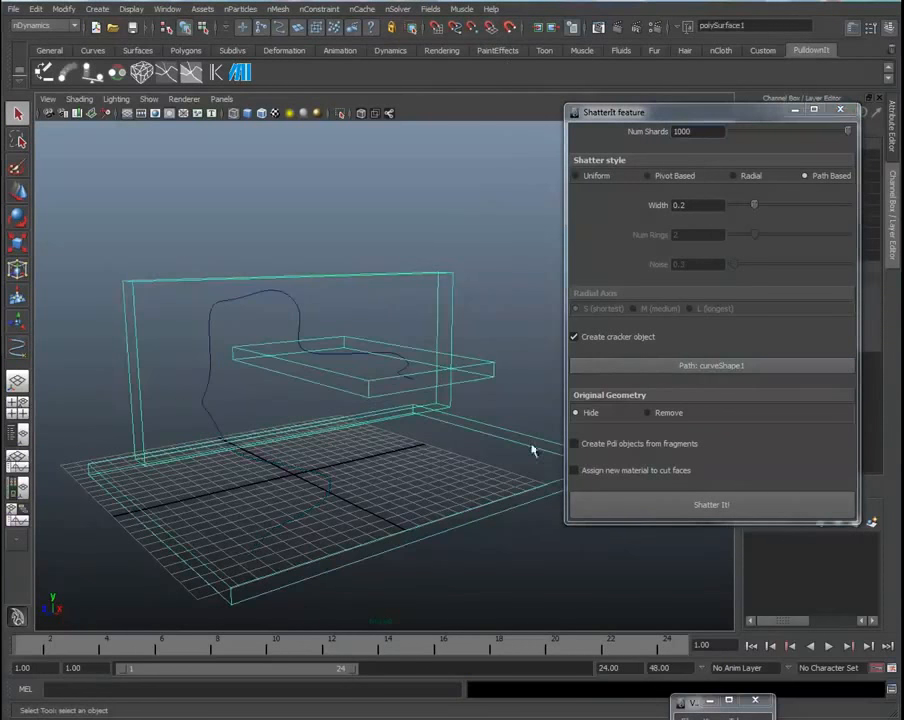
pyautogui.click(576, 338)
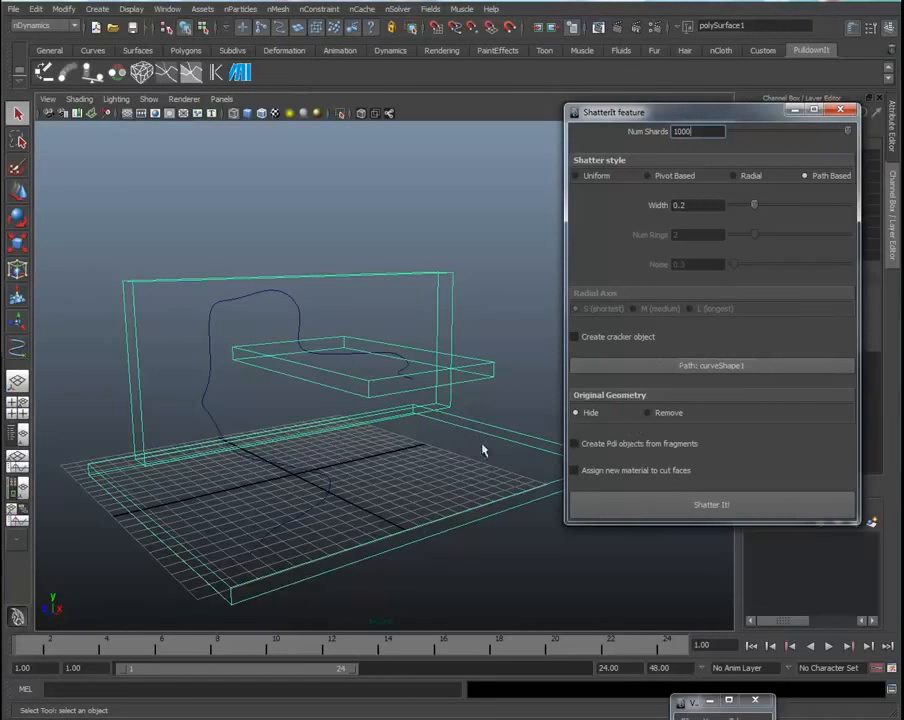
pyautogui.click(669, 514)
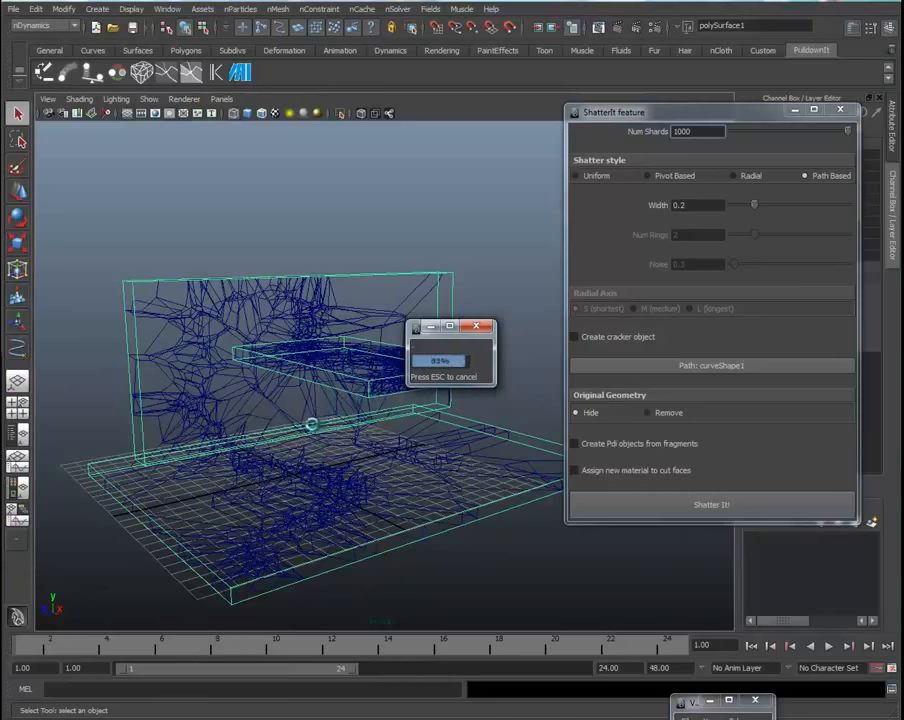
# Step: Examine from several angles how the fragments are distributed along the path on the floor, wall and raised slab
pyautogui.keyDown('alt'); pyautogui.moveTo(316, 399); pyautogui.dragTo(350, 480); pyautogui.keyUp('alt')
pyautogui.keyDown('alt'); pyautogui.moveTo(246, 396); pyautogui.dragTo(254, 352); pyautogui.keyUp('alt')
pyautogui.keyDown('alt'); pyautogui.moveTo(314, 339); pyautogui.dragTo(327, 300); pyautogui.keyUp('alt')
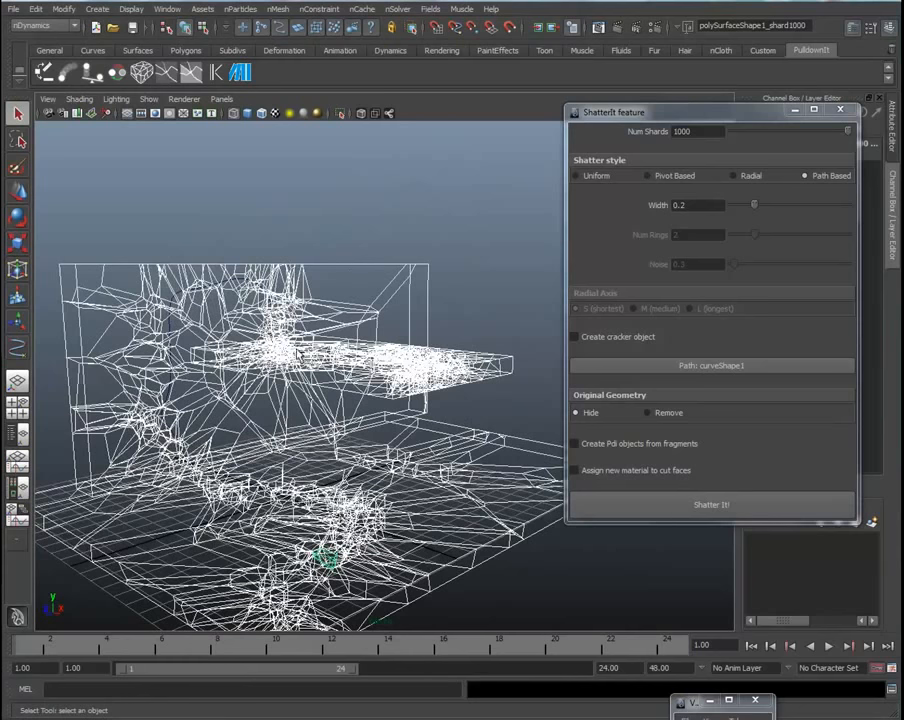
pyautogui.keyDown('alt'); pyautogui.moveTo(437, 413); pyautogui.dragTo(262, 310); pyautogui.keyUp('alt')
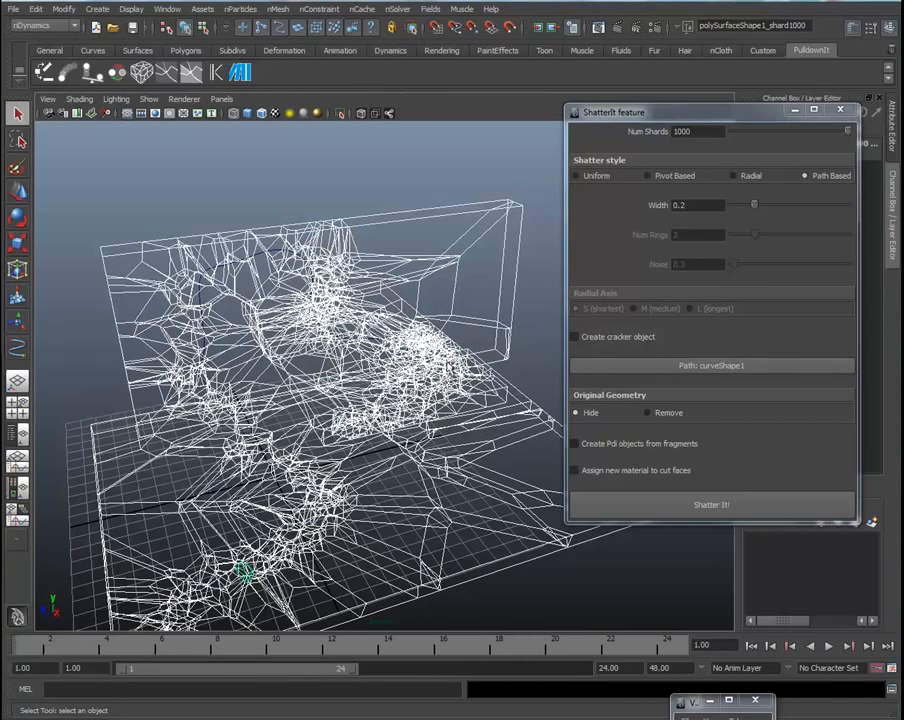
pyautogui.keyDown('alt'); pyautogui.moveTo(405, 476); pyautogui.dragTo(458, 440); pyautogui.keyUp('alt')
pyautogui.keyDown('alt'); pyautogui.moveTo(458, 440); pyautogui.dragTo(392, 468, button='right'); pyautogui.keyUp('alt')
pyautogui.keyDown('alt'); pyautogui.moveTo(392, 468); pyautogui.dragTo(541, 375); pyautogui.keyUp('alt')
pyautogui.keyDown('alt'); pyautogui.moveTo(268, 480); pyautogui.dragTo(296, 399); pyautogui.keyUp('alt')
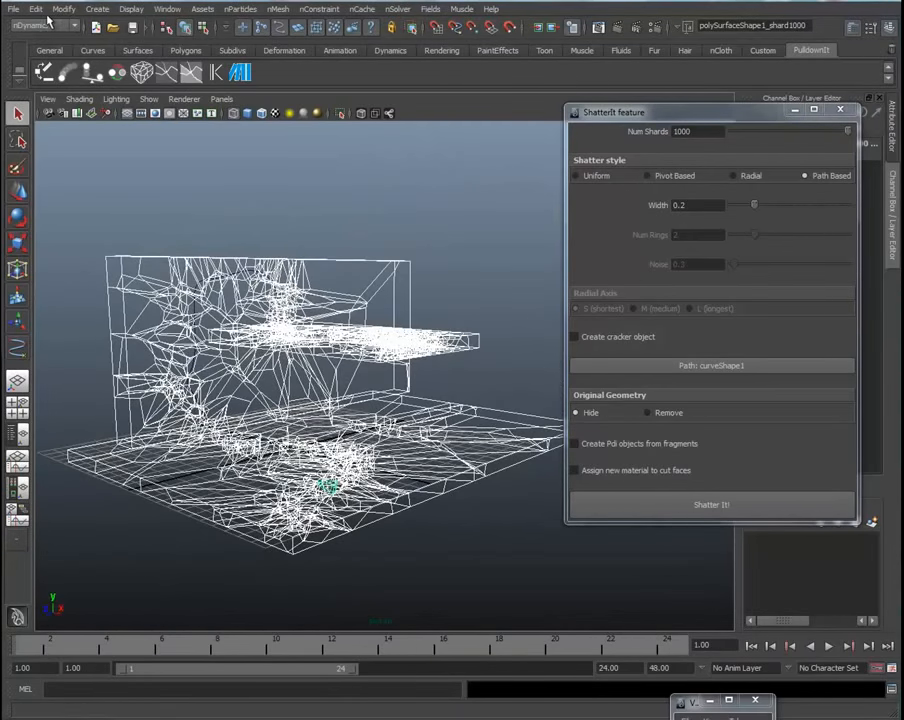
# Step: Undo the path-based shatter of the slab mesh, including the hiding of the original geometry
pyautogui.click(35, 9)
pyautogui.click(48, 29)
pyautogui.click(35, 9)
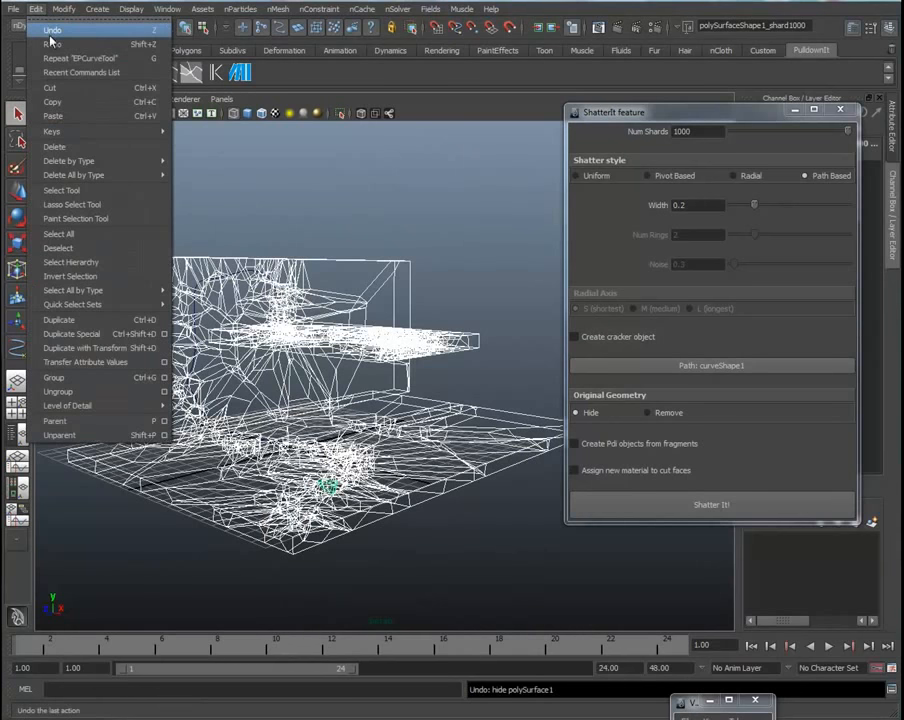
pyautogui.click(48, 29)
pyautogui.click(35, 9)
pyautogui.click(99, 8)
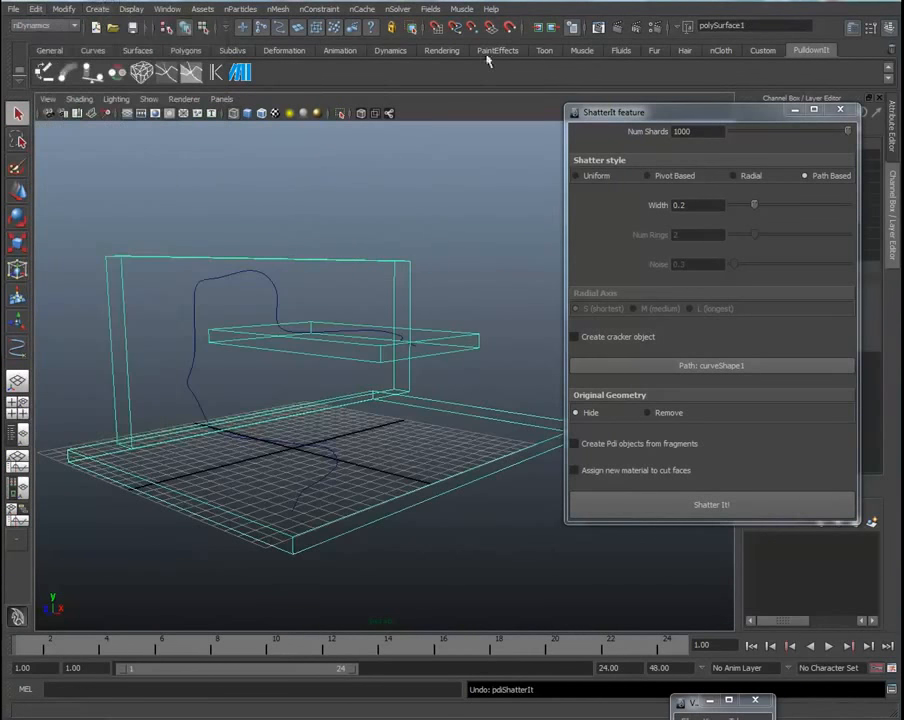
# Step: Set the path width to 0.1 and shatter the slab mesh again along the curve
pyautogui.click(755, 208)
pyautogui.moveTo(718, 206); pyautogui.dragTo(609, 203)
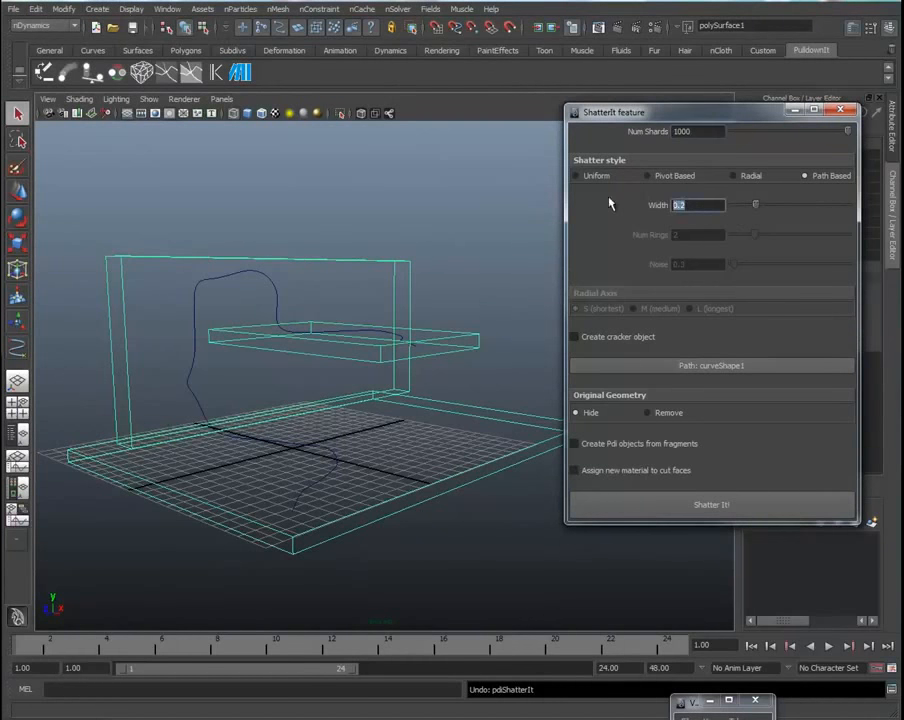
pyautogui.write('0.1')
pyautogui.keyDown('alt'); pyautogui.moveTo(248, 320); pyautogui.dragTo(311, 245); pyautogui.keyUp('alt')
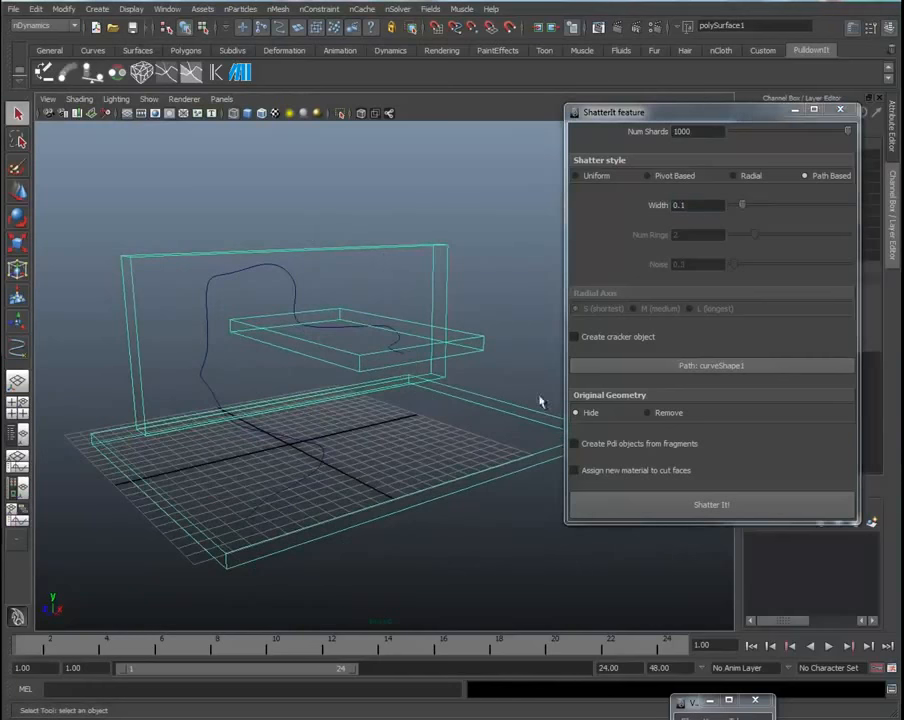
pyautogui.click(711, 504)
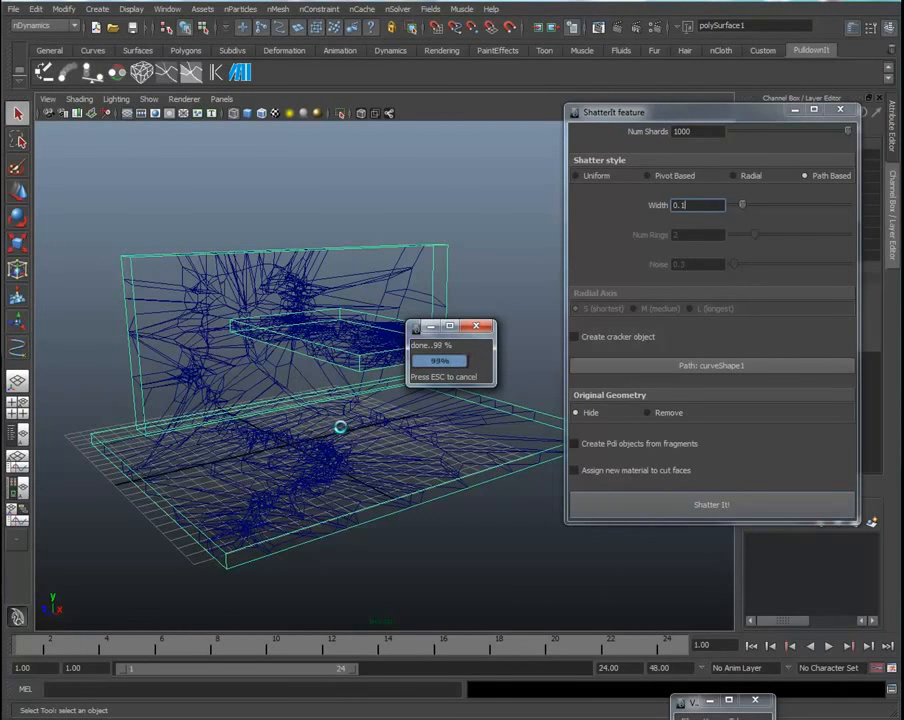
pyautogui.keyDown('alt'); pyautogui.moveTo(325, 420); pyautogui.dragTo(262, 398); pyautogui.keyUp('alt')
pyautogui.keyDown('alt'); pyautogui.moveTo(262, 398); pyautogui.dragTo(303, 397, button='right'); pyautogui.keyUp('alt')
pyautogui.keyDown('alt'); pyautogui.moveTo(303, 397); pyautogui.dragTo(467, 367); pyautogui.keyUp('alt')
pyautogui.keyDown('alt'); pyautogui.moveTo(467, 367); pyautogui.dragTo(352, 400, button='right'); pyautogui.keyUp('alt')
pyautogui.keyDown('alt'); pyautogui.moveTo(352, 400); pyautogui.dragTo(329, 409); pyautogui.keyUp('alt')
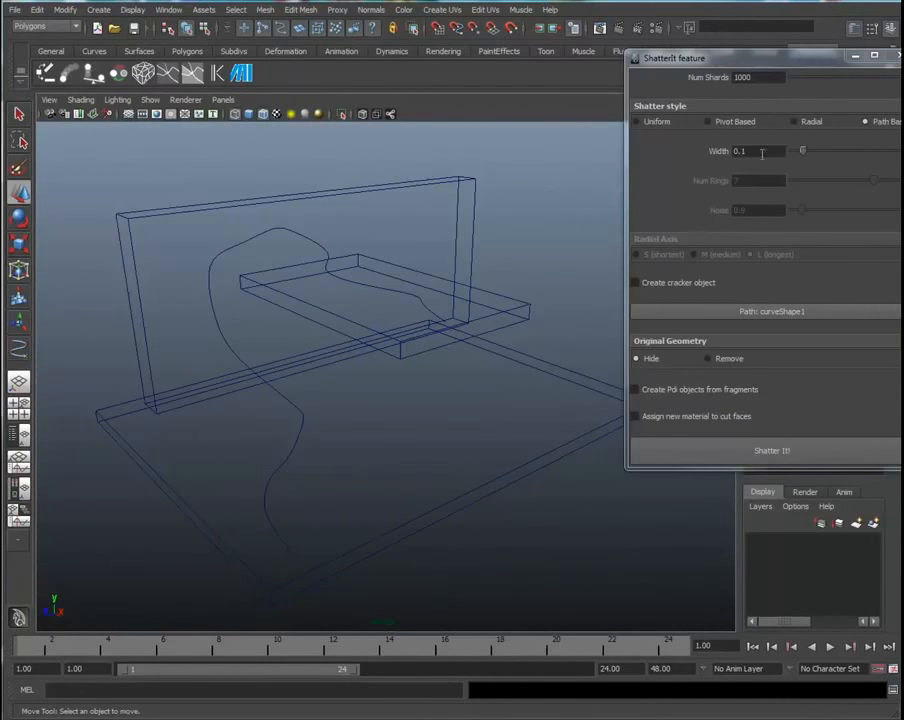
# Step: Set the path width to 0.8 and shatter the intact slab mesh along its curve
pyautogui.moveTo(762, 153); pyautogui.dragTo(717, 150)
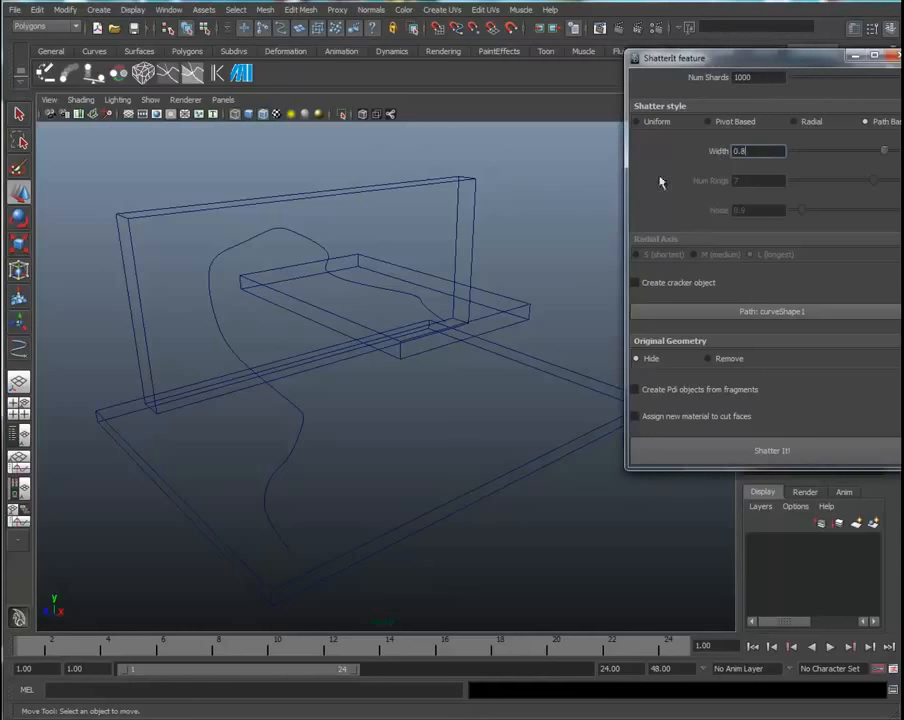
pyautogui.click(427, 200)
pyautogui.click(728, 450)
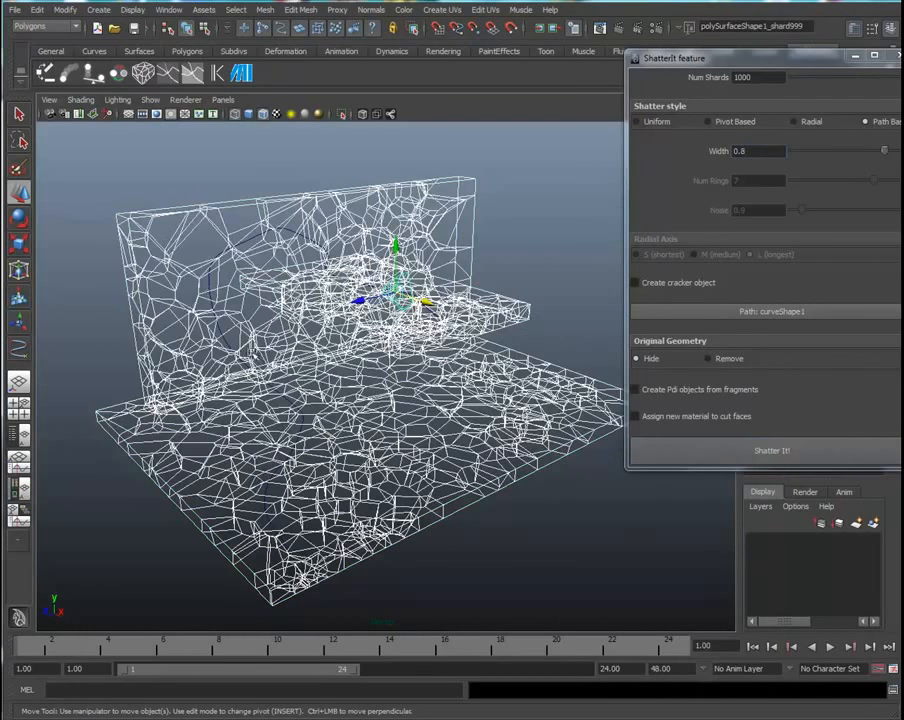
pyautogui.keyDown('alt'); pyautogui.moveTo(325, 375); pyautogui.dragTo(250, 375); pyautogui.keyUp('alt')
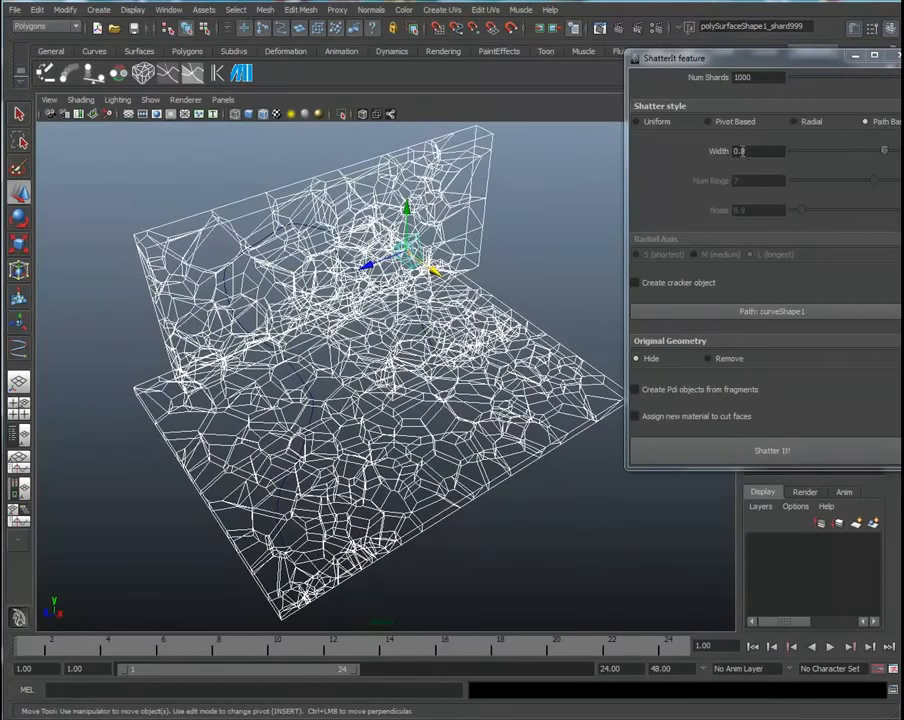
pyautogui.keyDown('alt'); pyautogui.moveTo(272, 345); pyautogui.dragTo(283, 332); pyautogui.keyUp('alt')
pyautogui.keyDown('alt'); pyautogui.moveTo(405, 300); pyautogui.dragTo(432, 319); pyautogui.keyUp('alt')
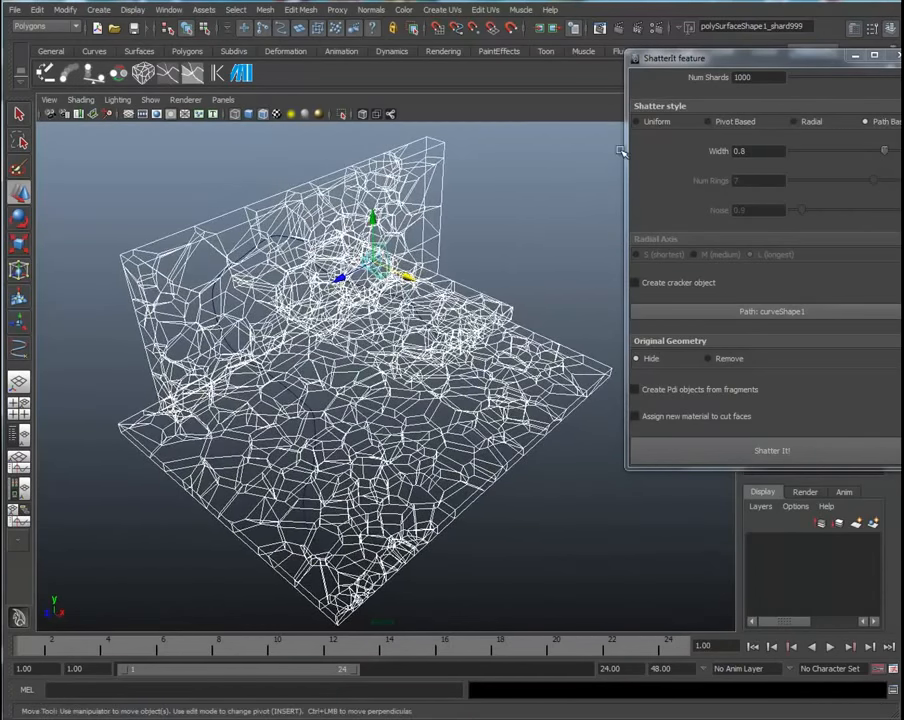